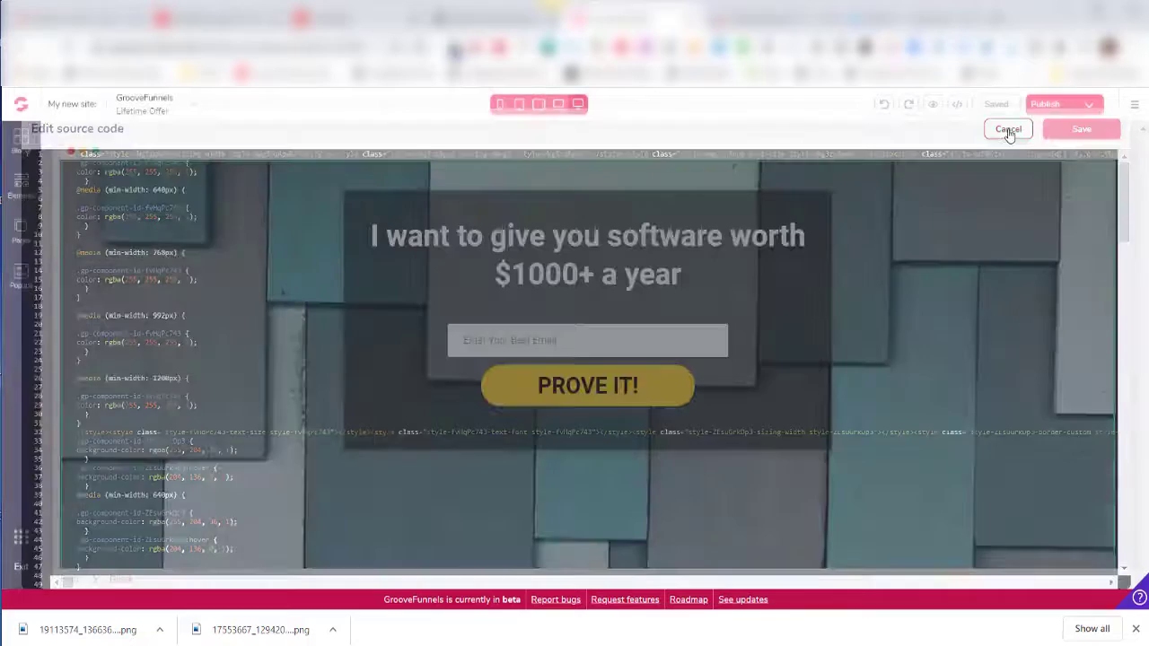
# Leave the current site, go to GroovePages and create a new site from the blank template.
pyautogui.click(16, 106)
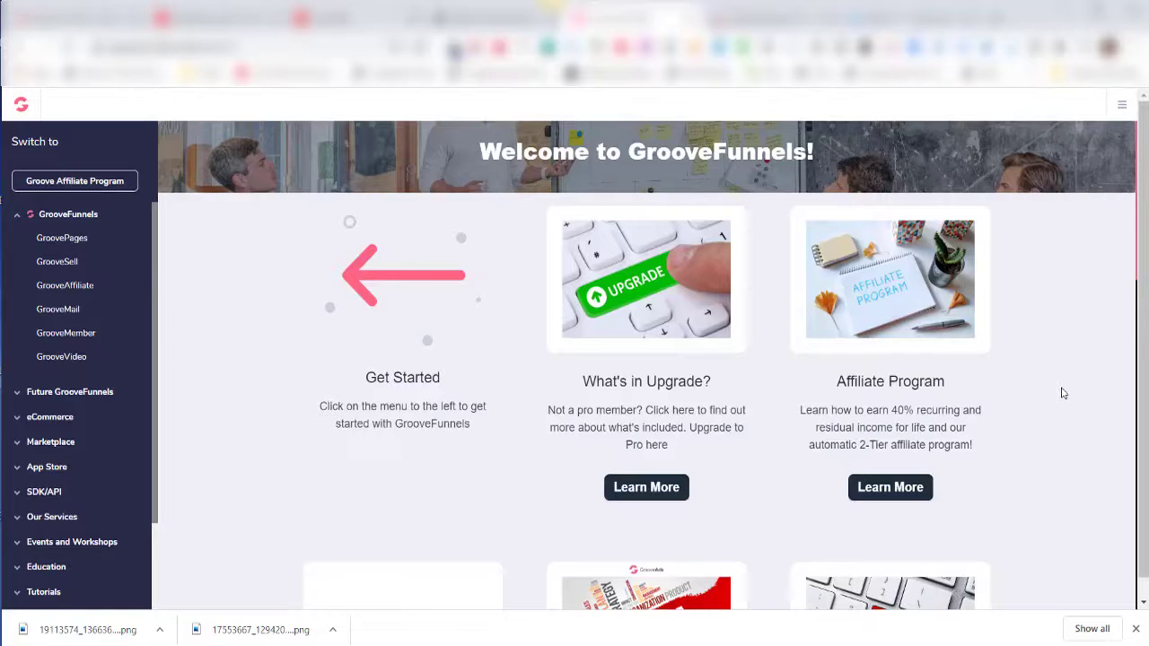
pyautogui.click(63, 240)
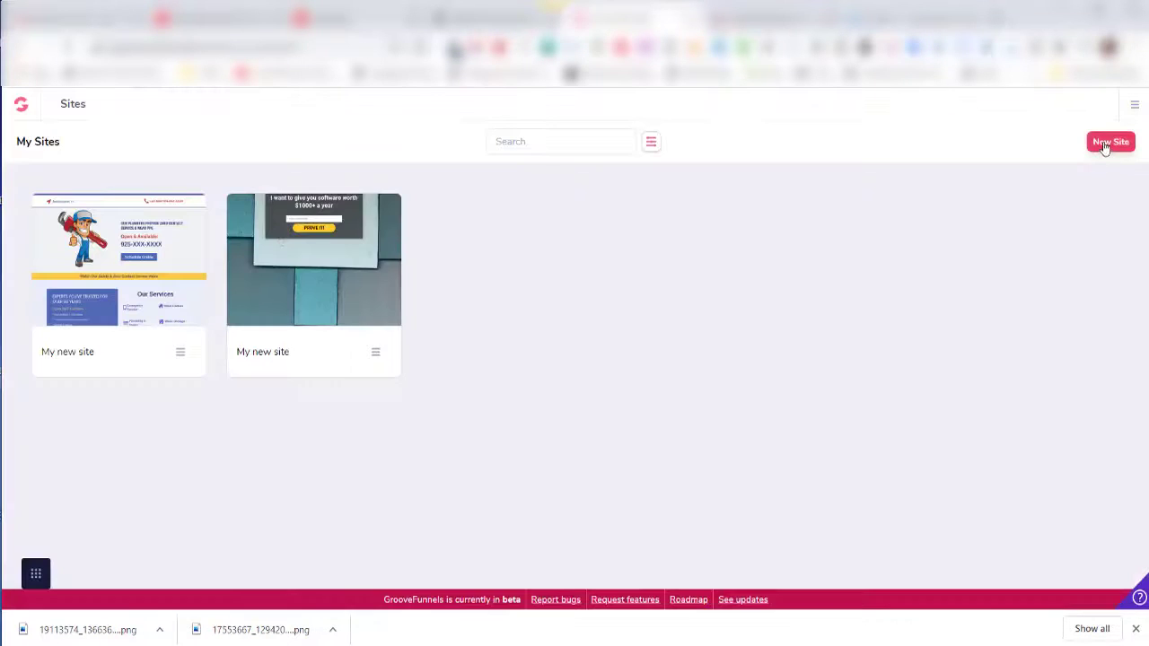
pyautogui.click(1106, 145)
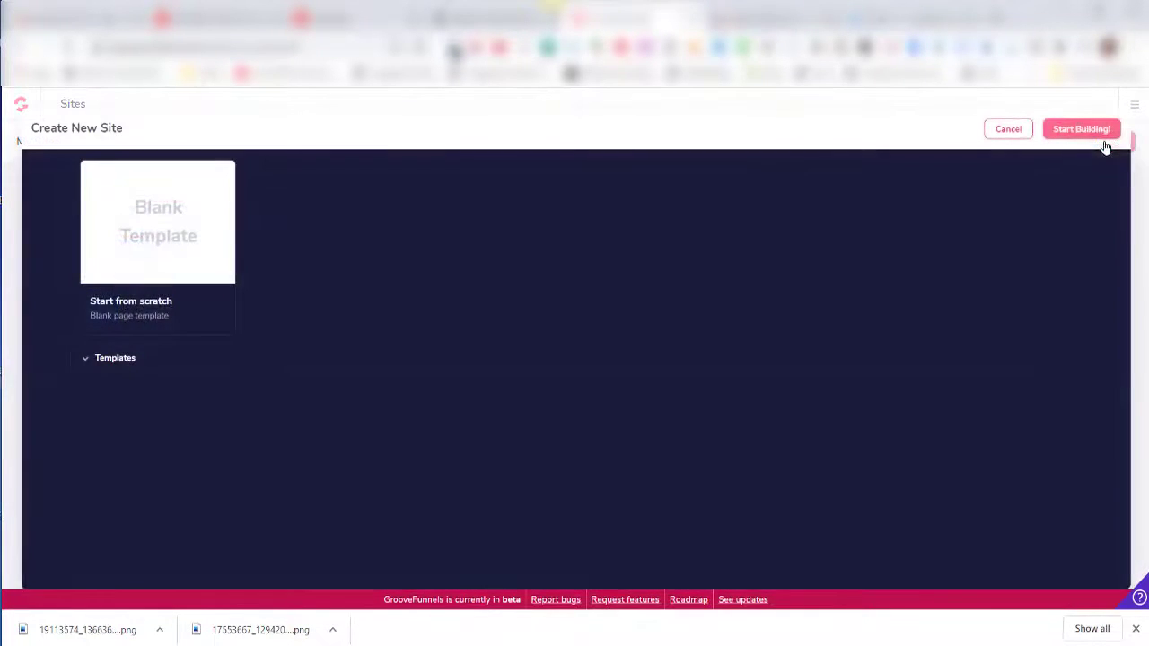
pyautogui.click(161, 231)
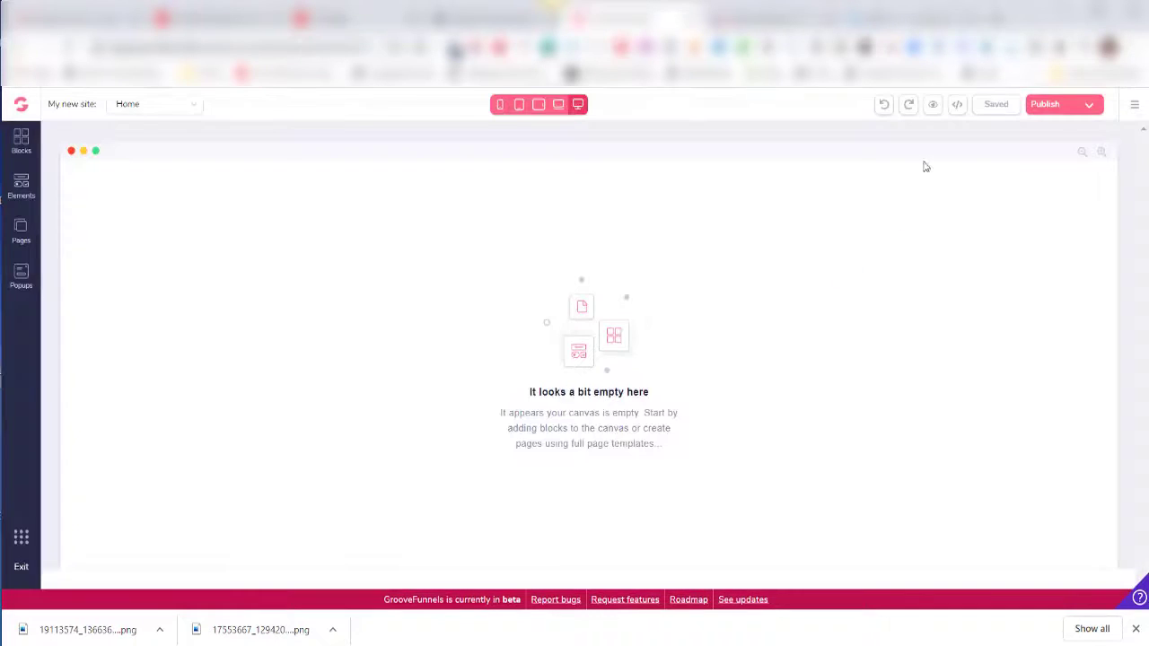
# Paste the webinar template's code into the blank page's source code, save it and check the resulting page from hero to footer.
pyautogui.click(959, 106)
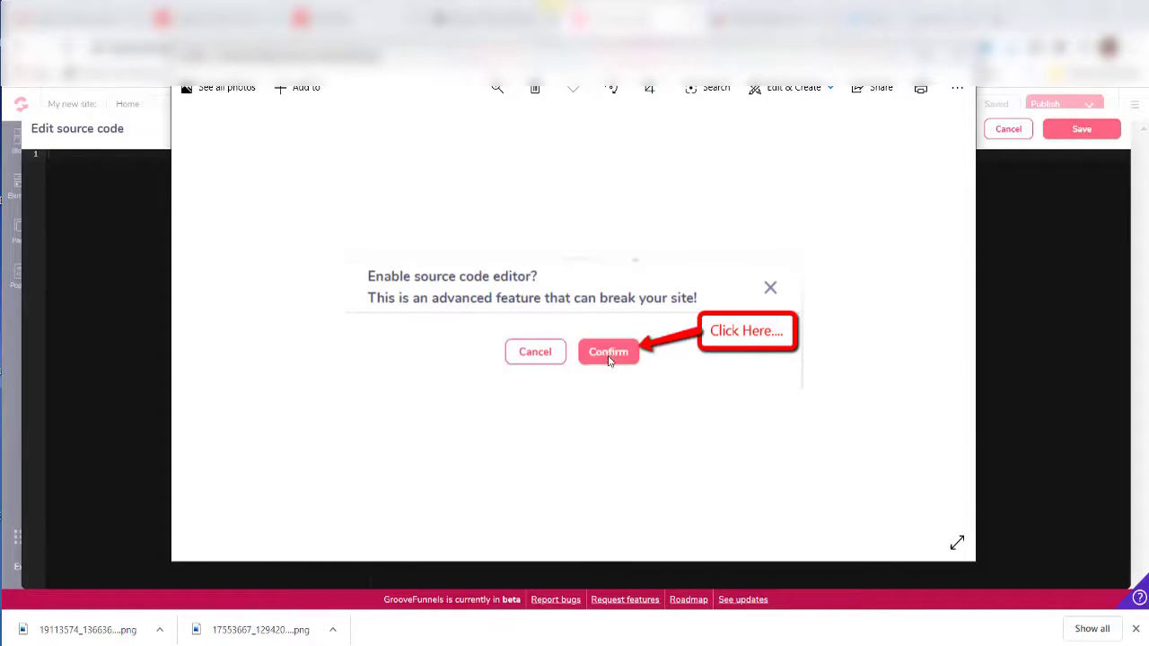
pyautogui.hotkey('alt', 'Tab')
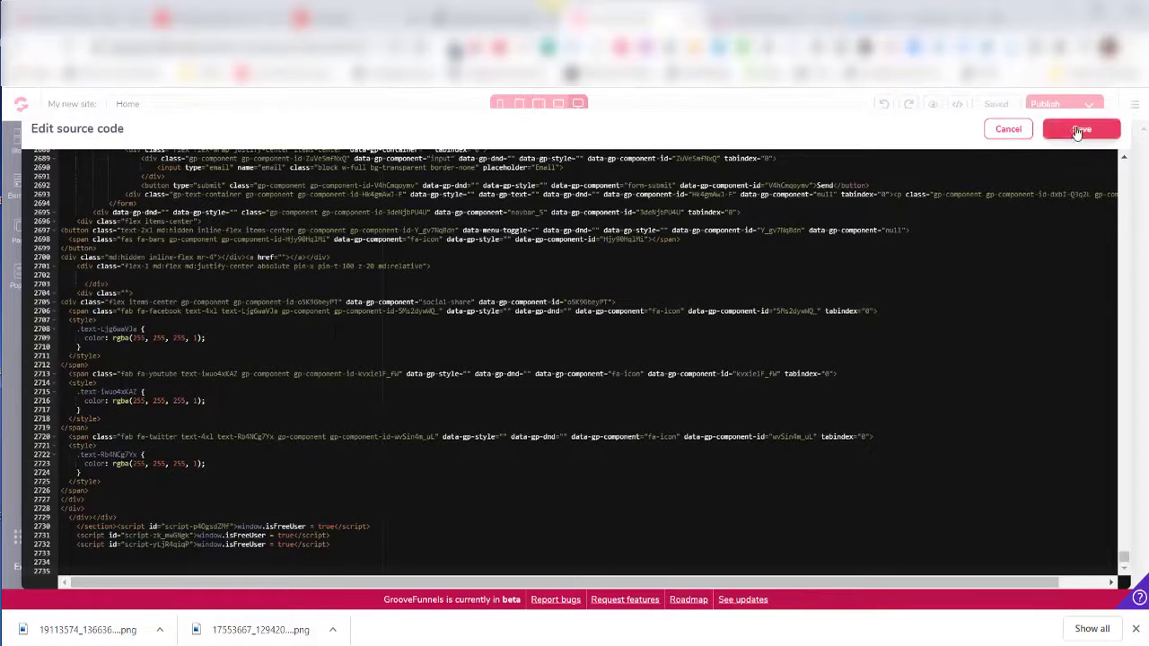
pyautogui.click(1080, 131)
pyautogui.scroll(-5, 453, 380)
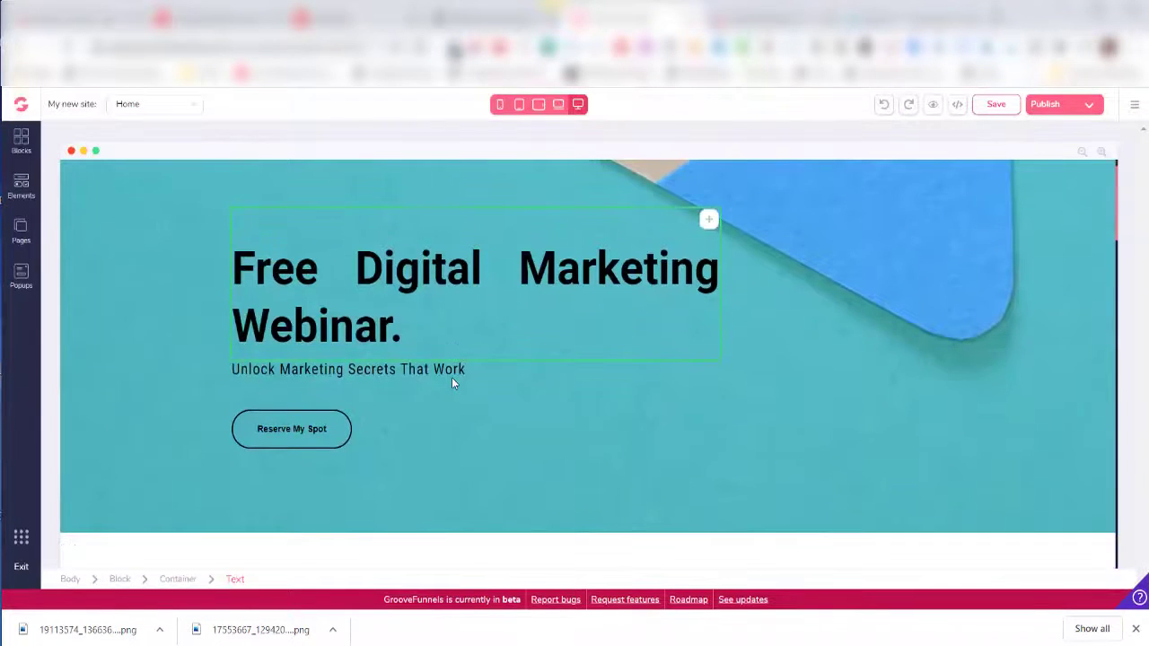
pyautogui.scroll(-15, 455, 380)
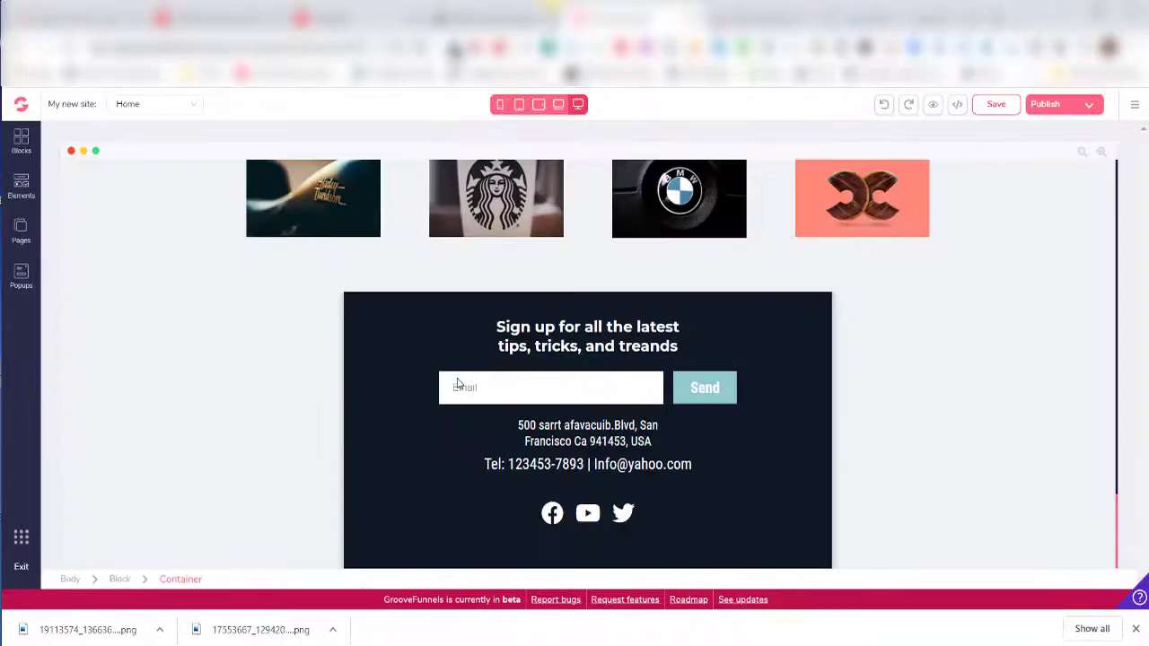
pyautogui.scroll(20, 543, 418)
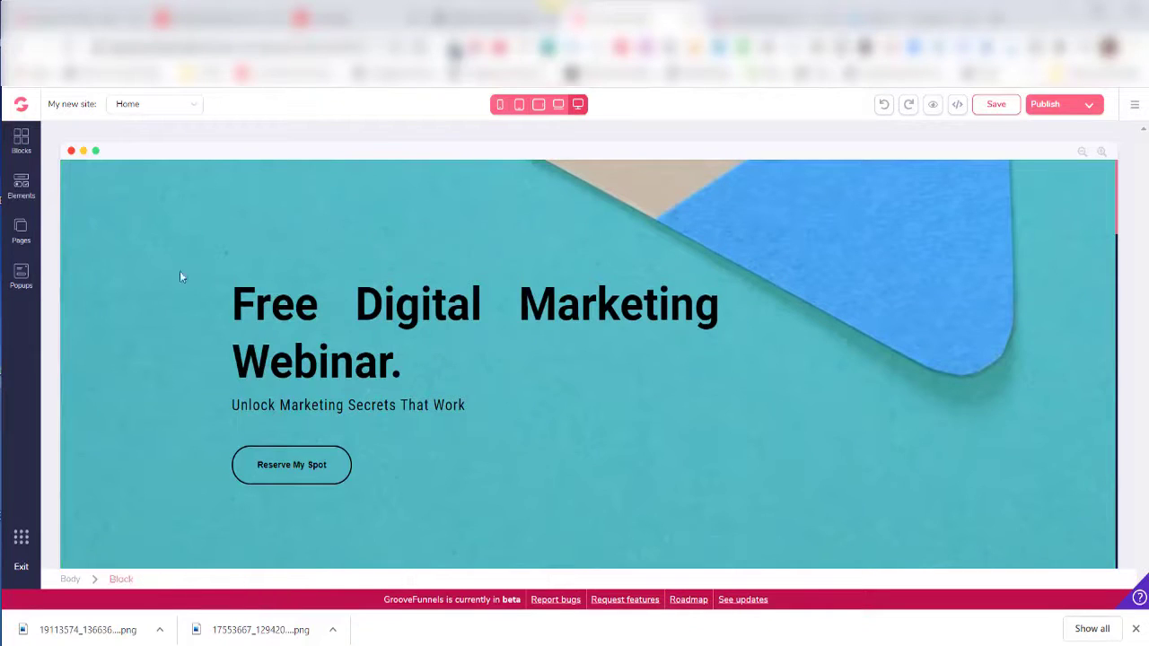
# Open the Home page's settings and review the title, meta, custom CSS, code include and Open Graph fields.
pyautogui.click(20, 230)
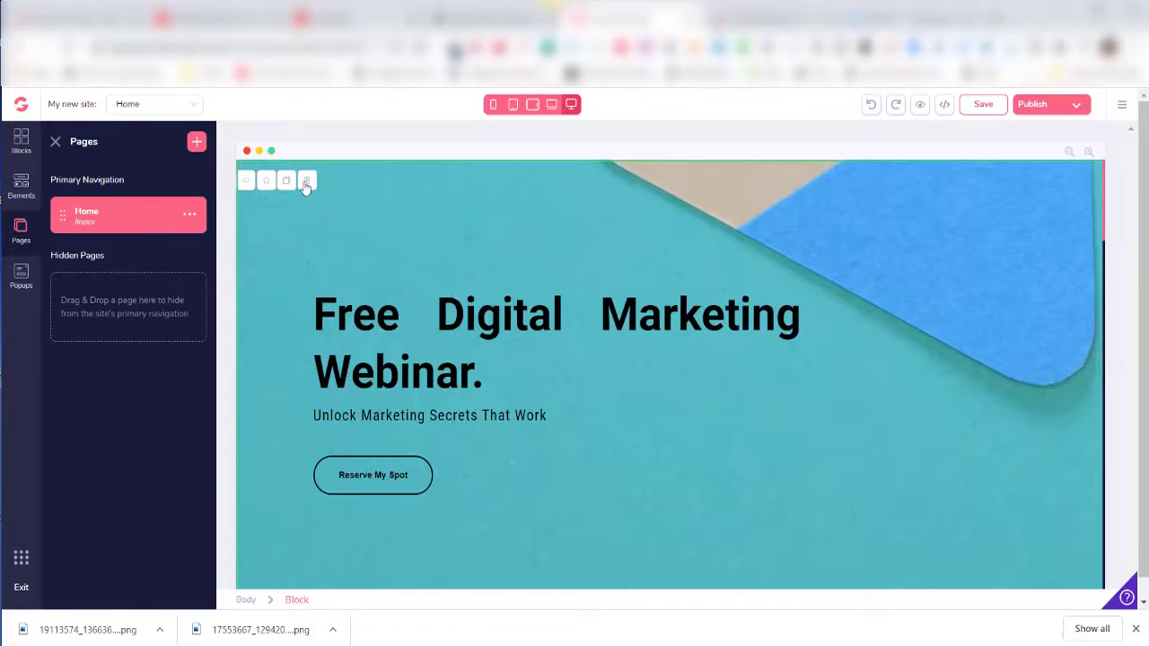
pyautogui.click(191, 219)
pyautogui.click(90, 251)
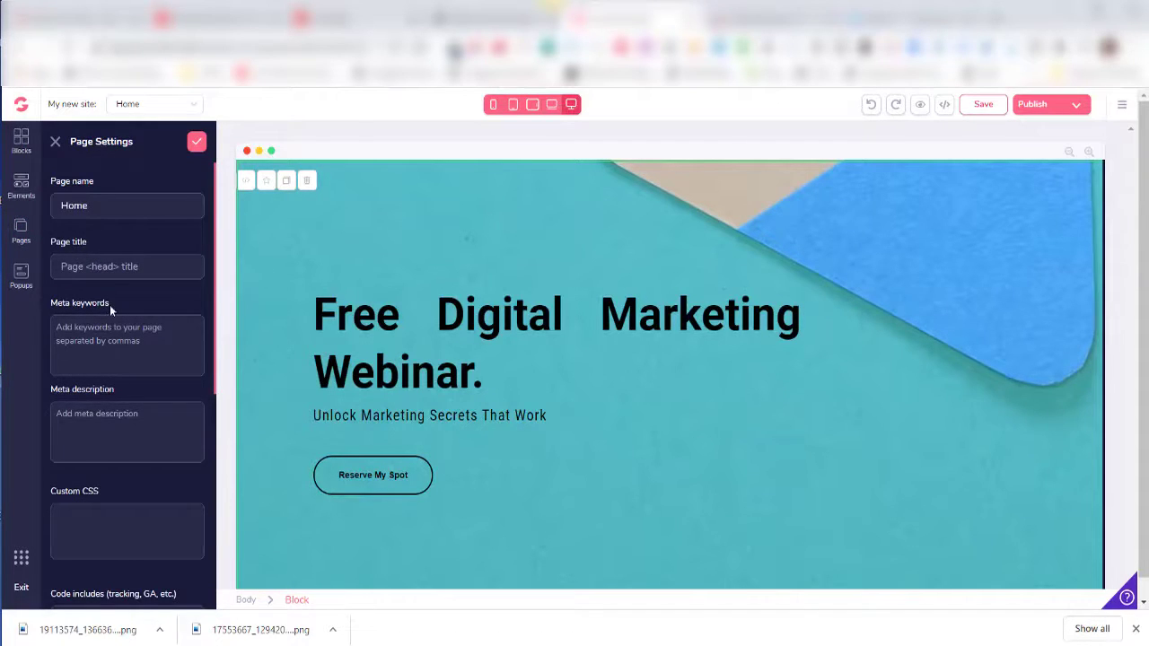
pyautogui.scroll(-3, 131, 404)
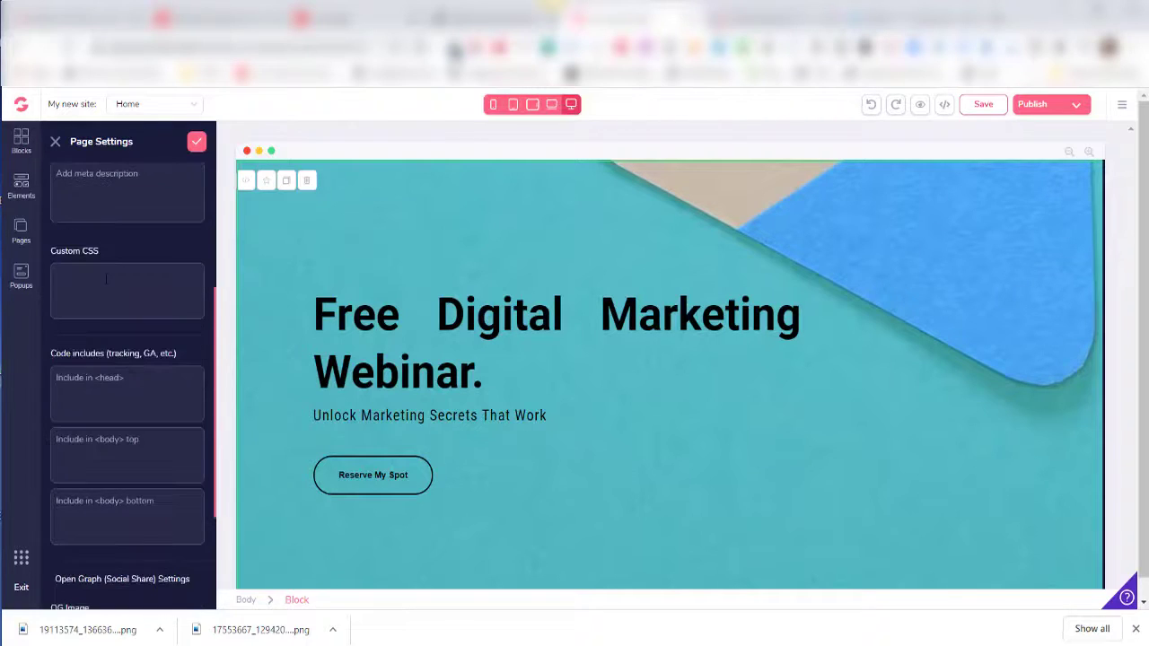
pyautogui.scroll(-1, 139, 350)
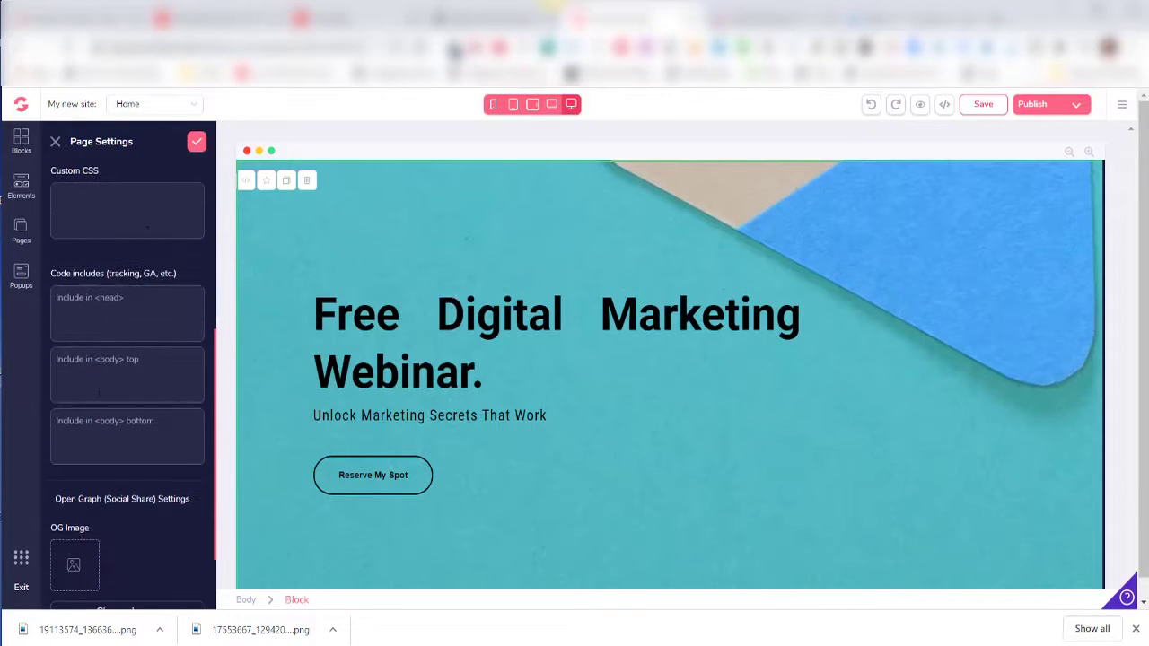
pyautogui.scroll(-1, 134, 386)
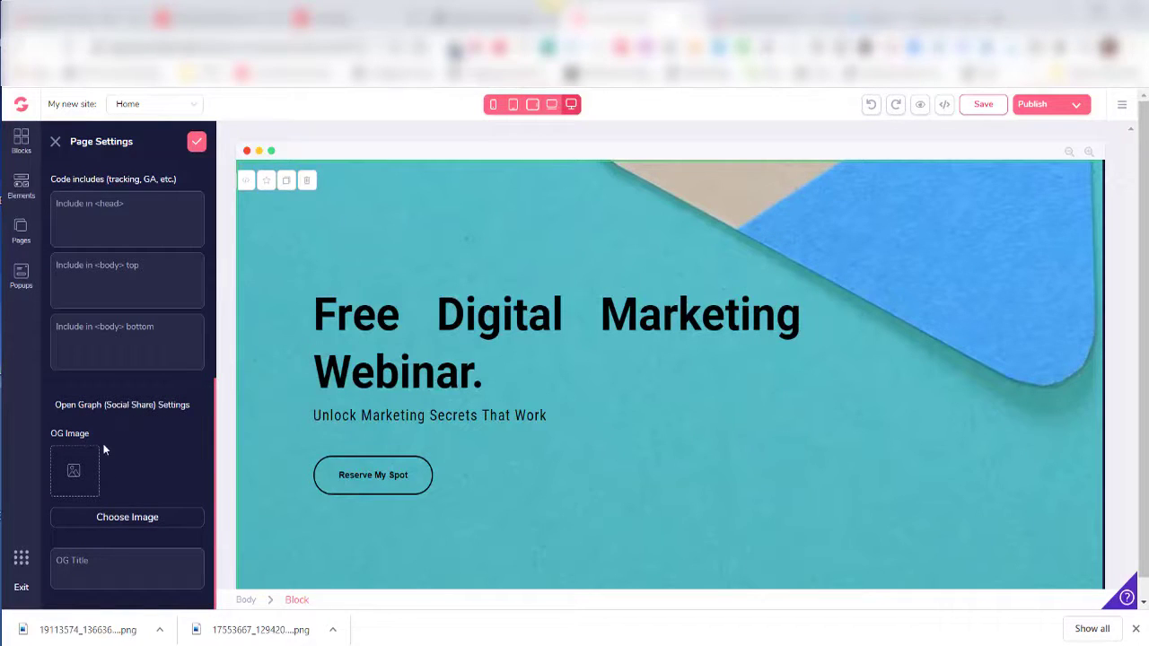
pyautogui.scroll(5, 103, 449)
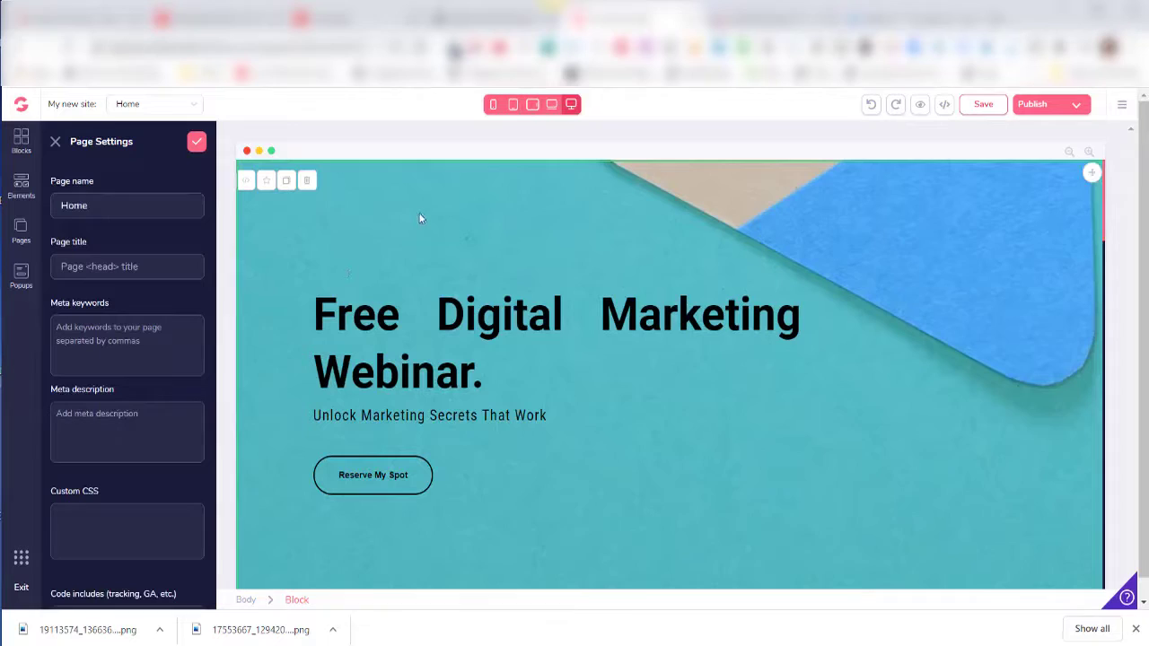
# Examine the webinar page's layout in the phone, portrait tablet and landscape tablet views.
pyautogui.click(492, 105)
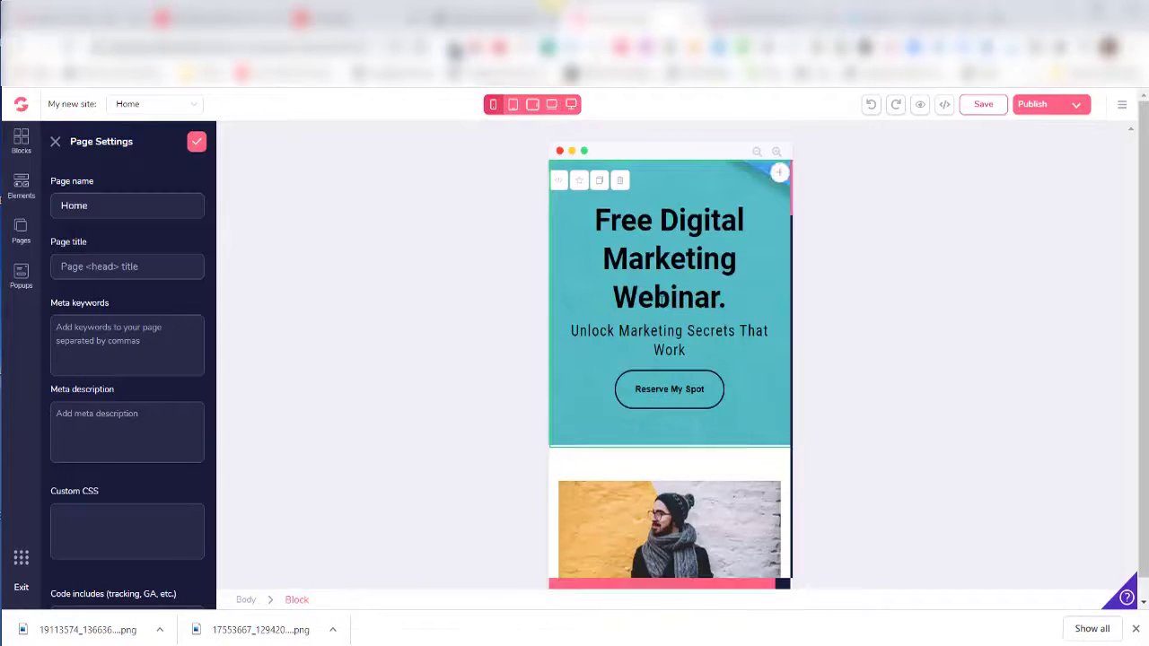
pyautogui.scroll(-15, 661, 306)
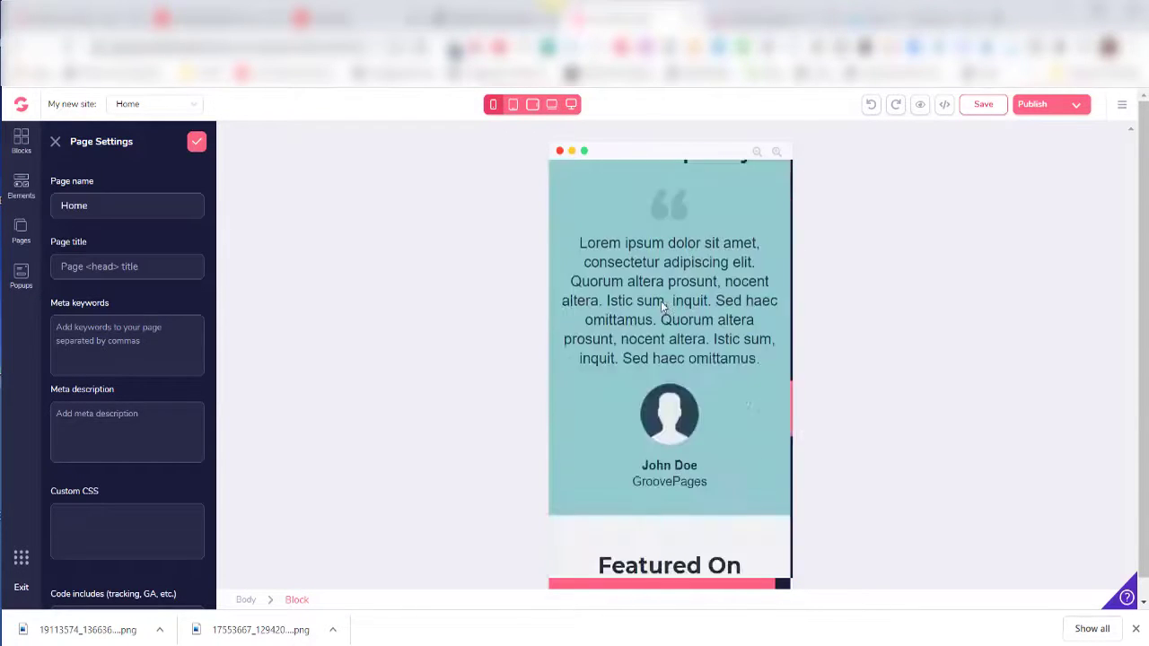
pyautogui.click(512, 104)
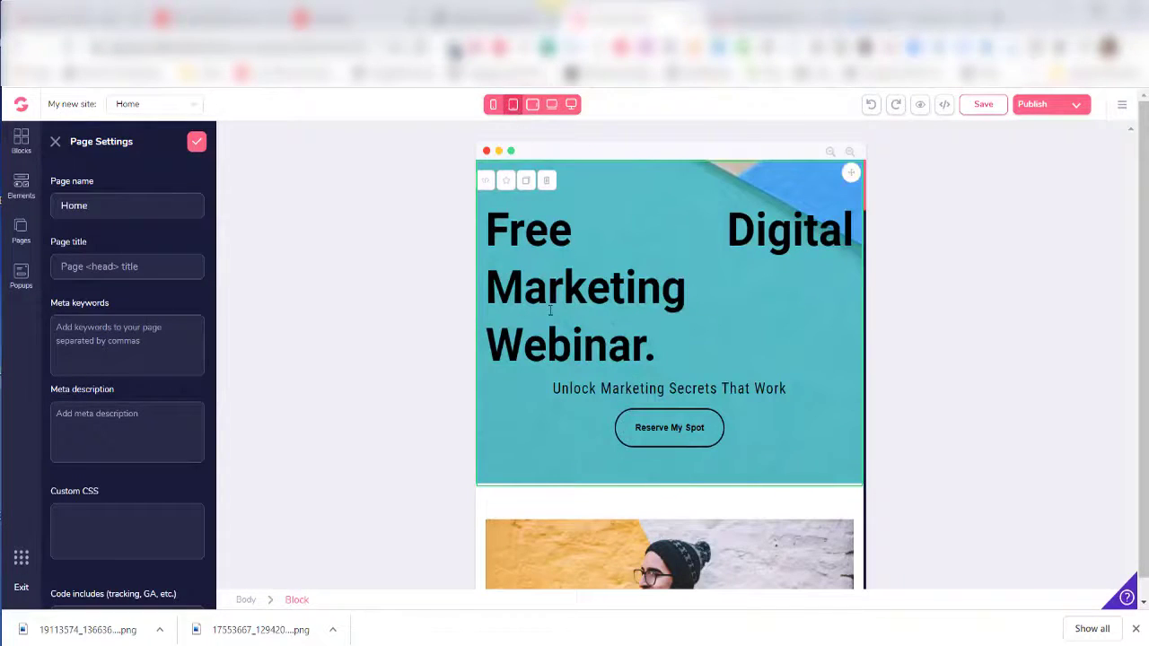
pyautogui.scroll(-10, 550, 309)
pyautogui.scroll(10, 546, 307)
pyautogui.click(530, 104)
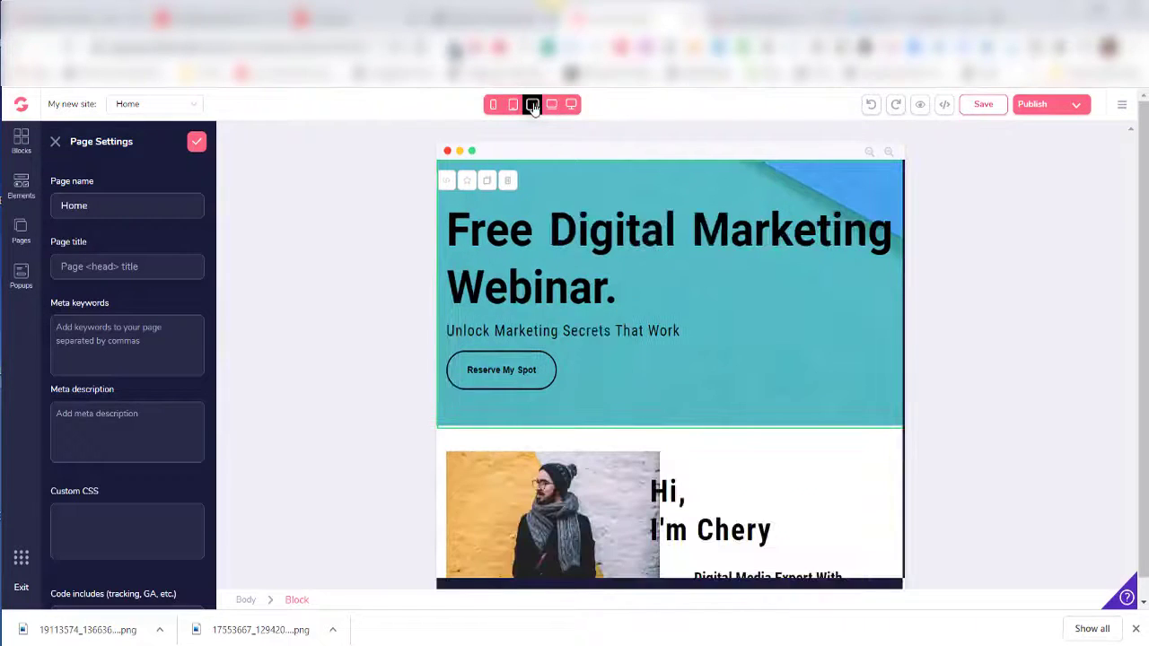
pyautogui.scroll(-6, 562, 281)
pyautogui.scroll(5, 565, 287)
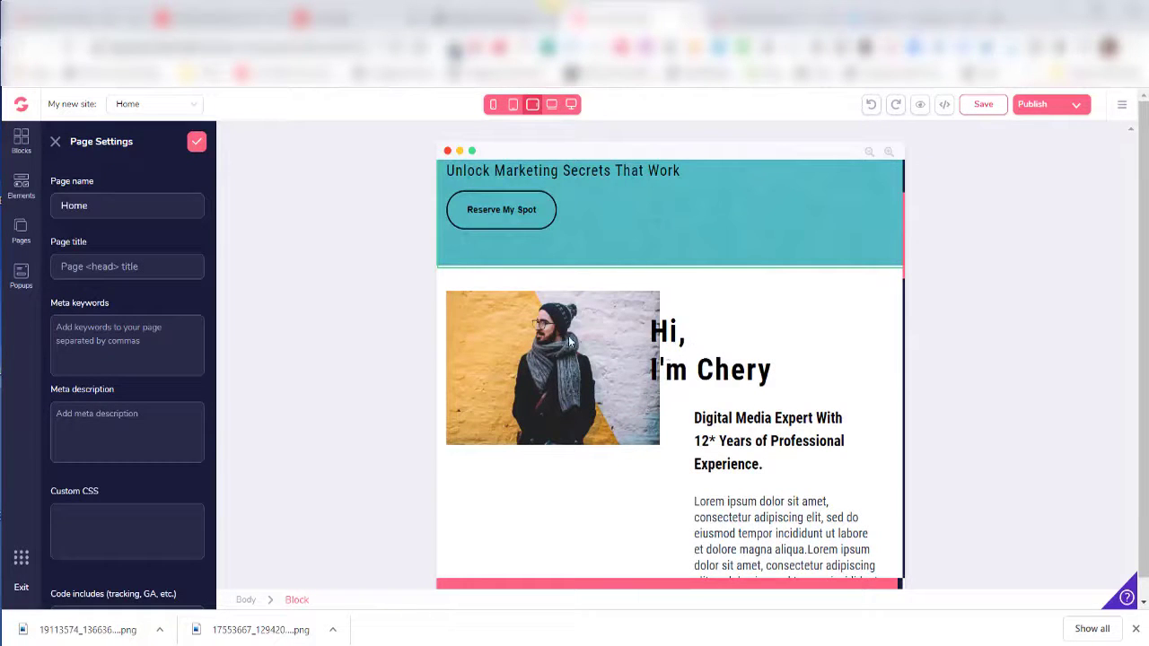
# Examine the webinar page's layout in the laptop and desktop views.
pyautogui.click(551, 104)
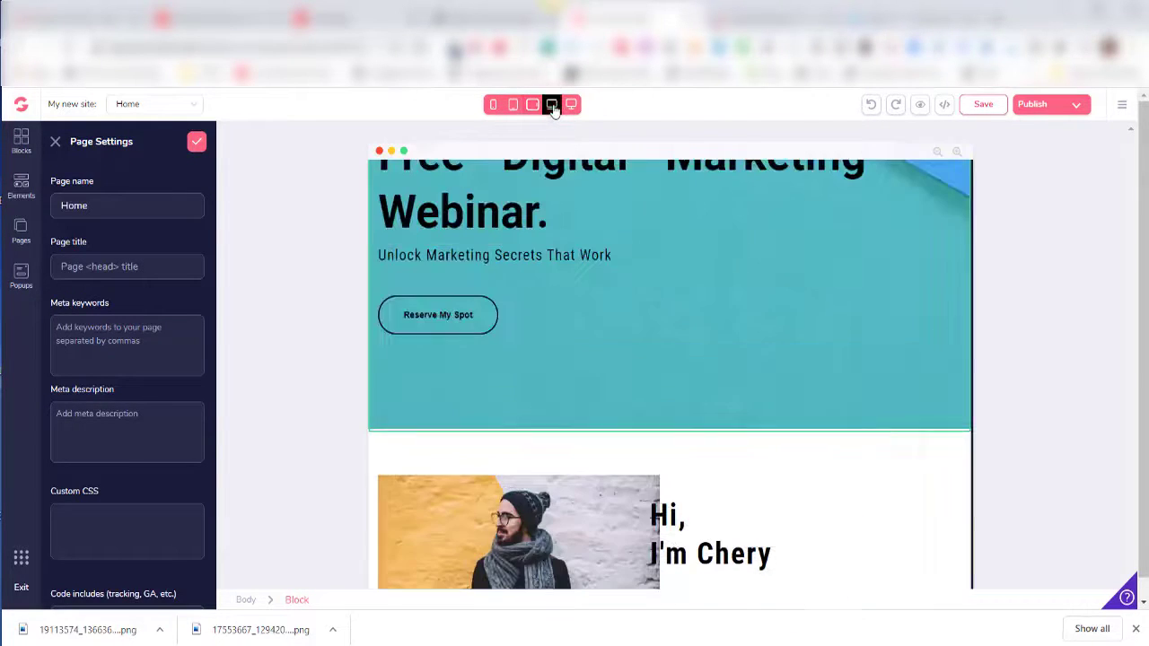
pyautogui.scroll(3, 577, 403)
pyautogui.scroll(-10, 577, 403)
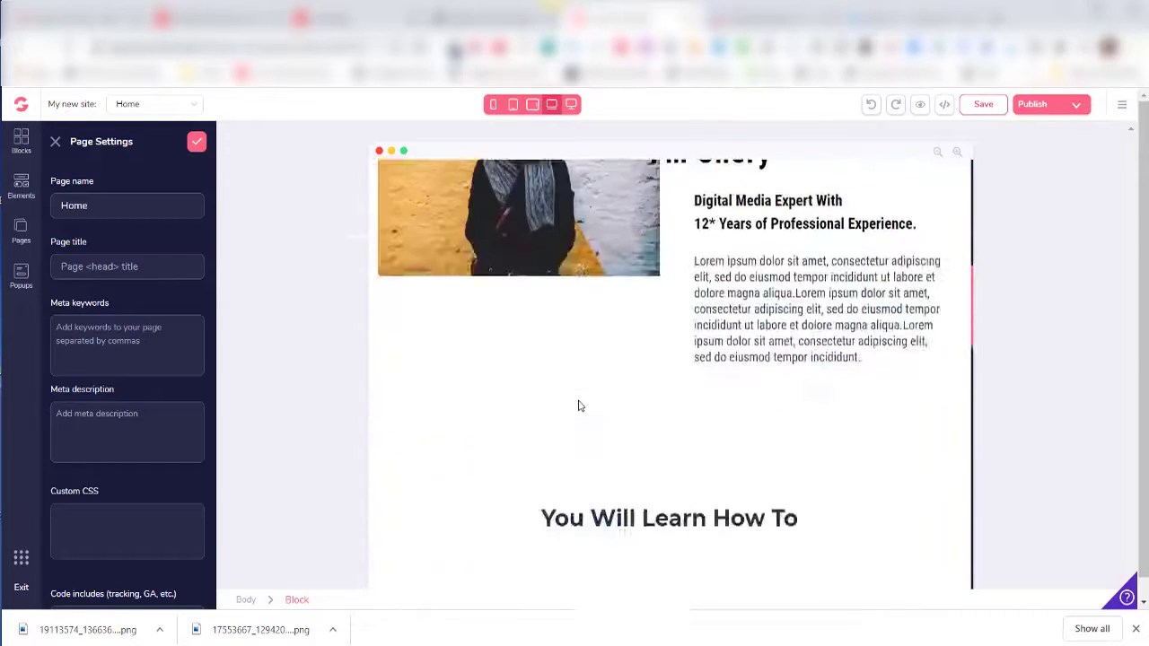
pyautogui.scroll(-4, 579, 406)
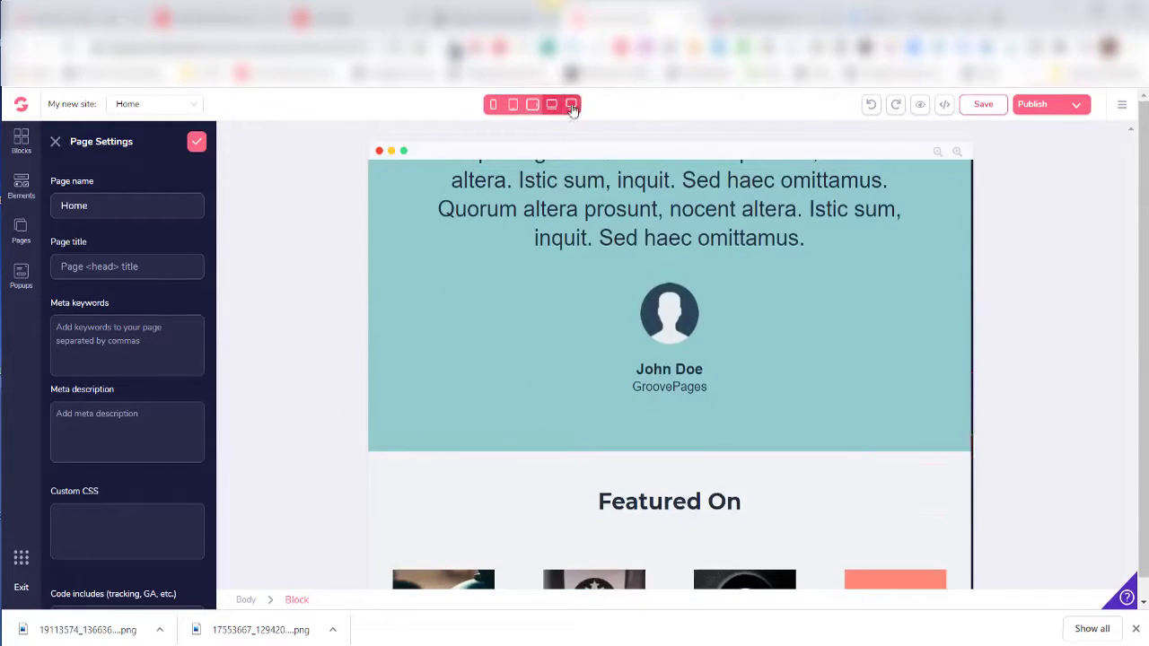
pyautogui.click(570, 104)
pyautogui.scroll(-4, 574, 449)
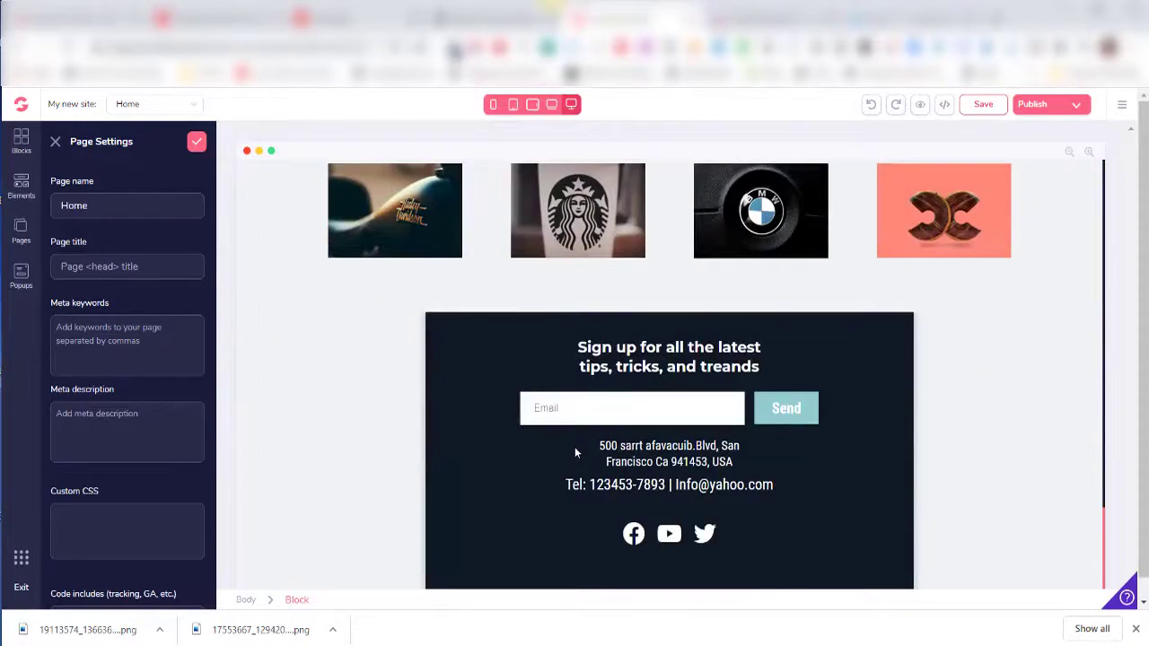
pyautogui.scroll(8, 576, 449)
pyautogui.scroll(10, 579, 451)
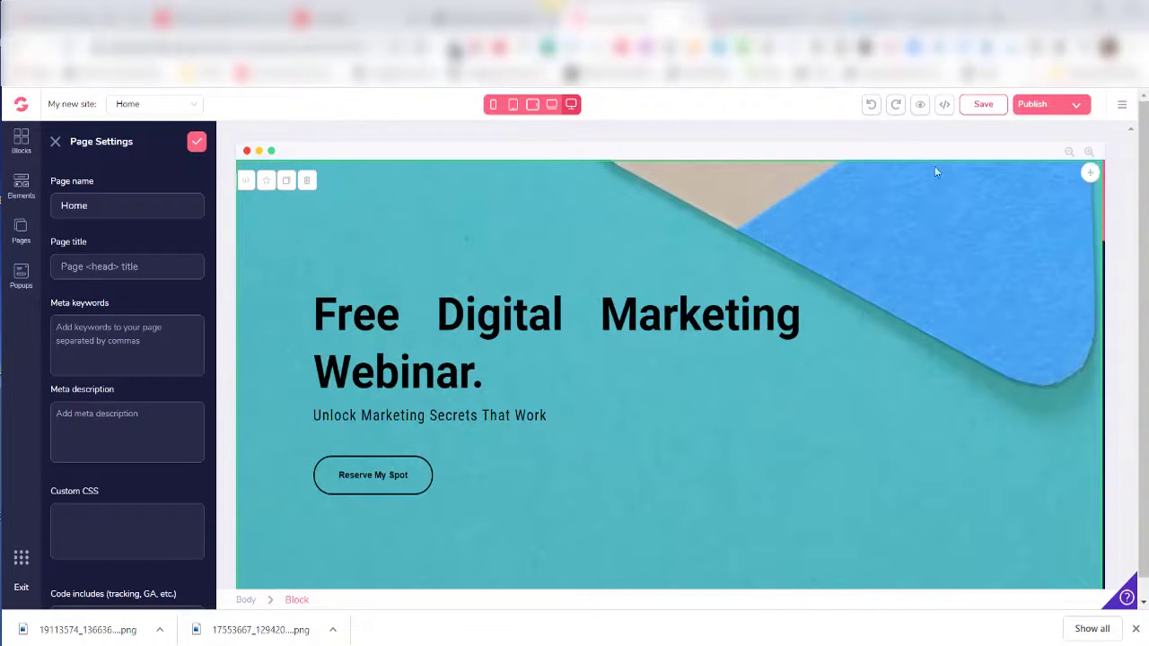
# Open the site's publish settings.
pyautogui.click(1067, 106)
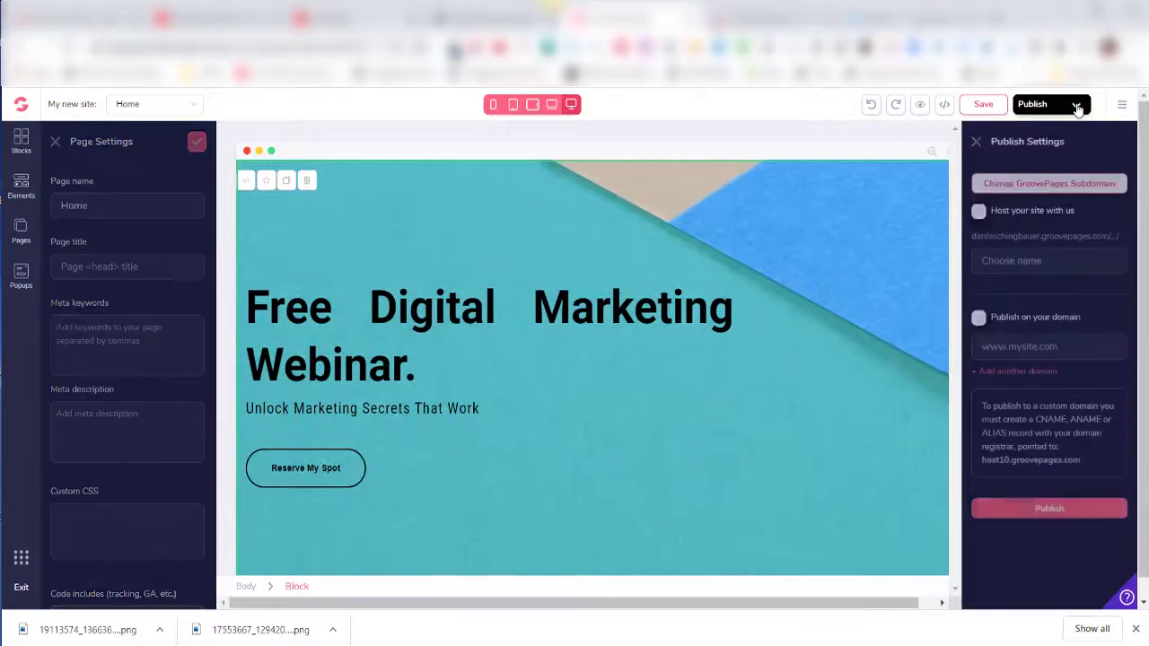